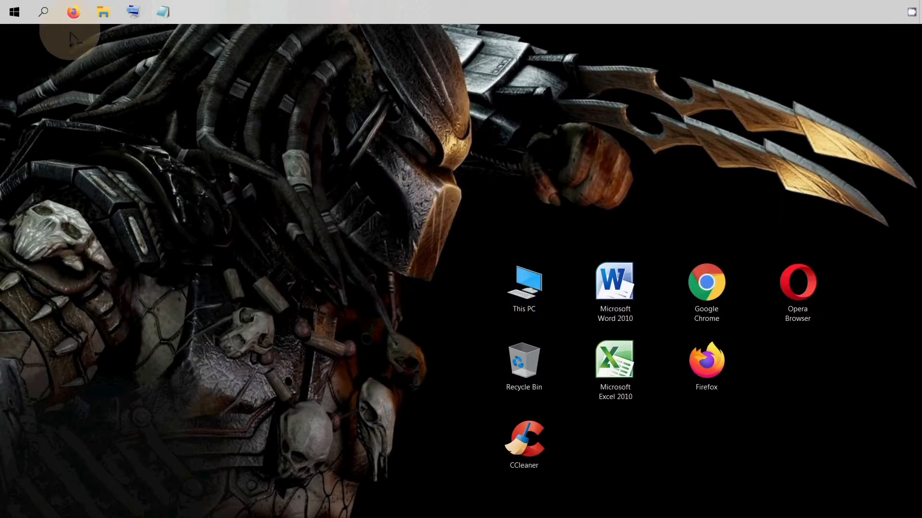
Launch Wondershare Filmora and quit the Quick Start Tour
left_click(14, 12)
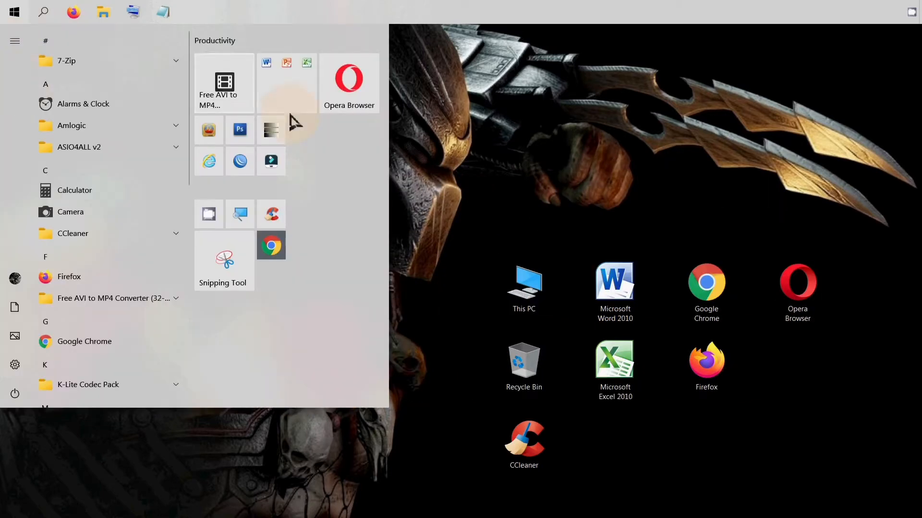
left_click(271, 164)
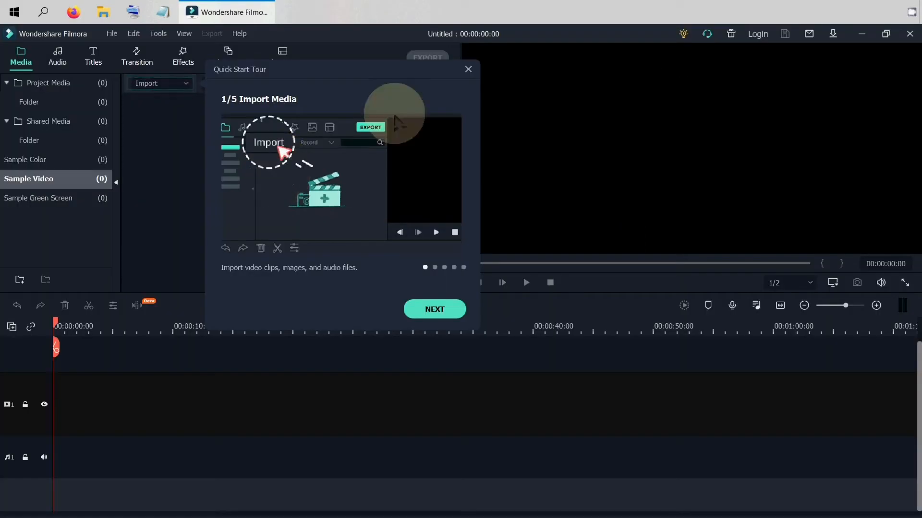
left_click(468, 69)
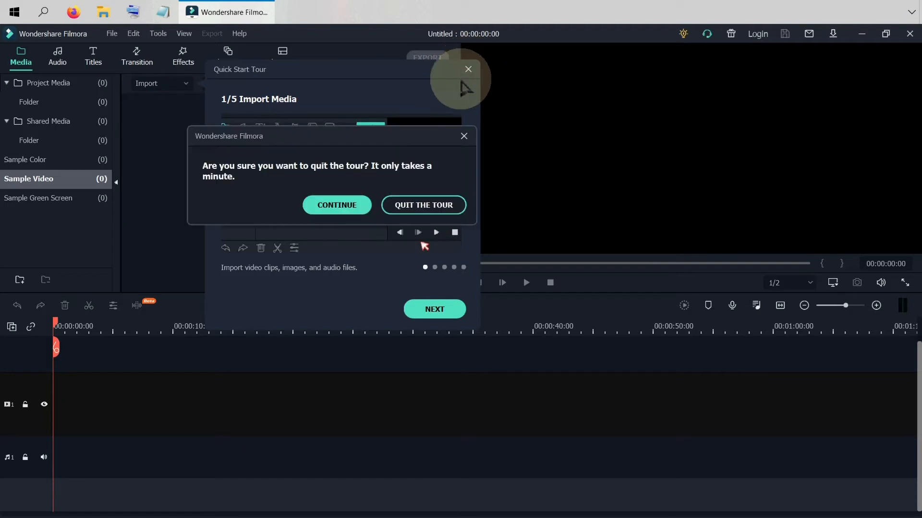
left_click(416, 210)
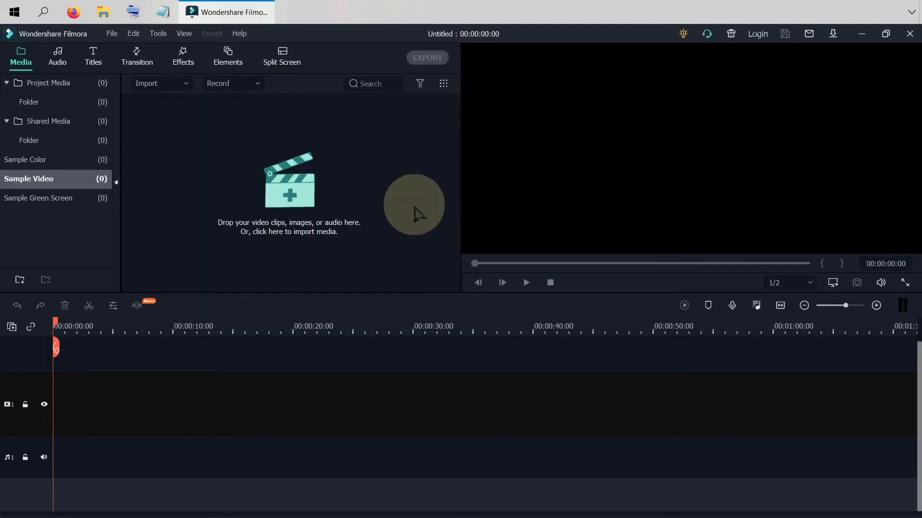
Import the video 17.Your License from the Ready Up folder on drive D into the project media
left_click(291, 202)
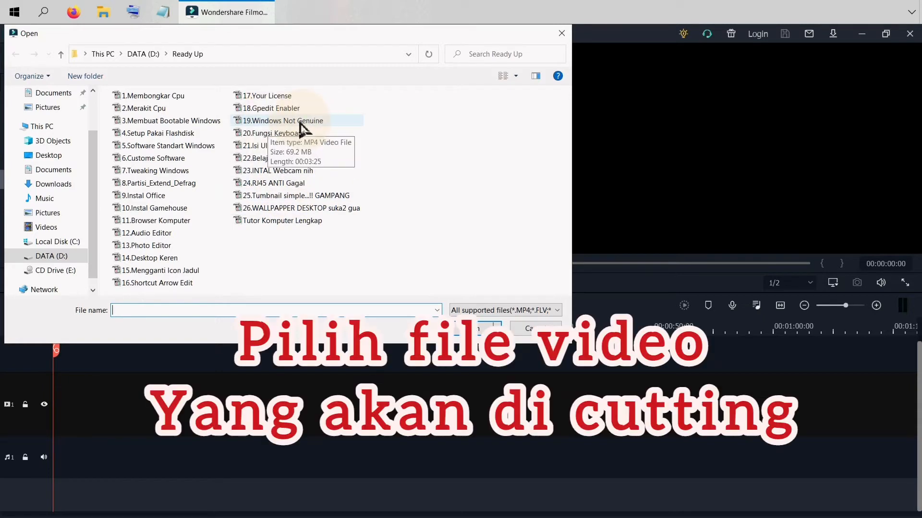
left_click(265, 97)
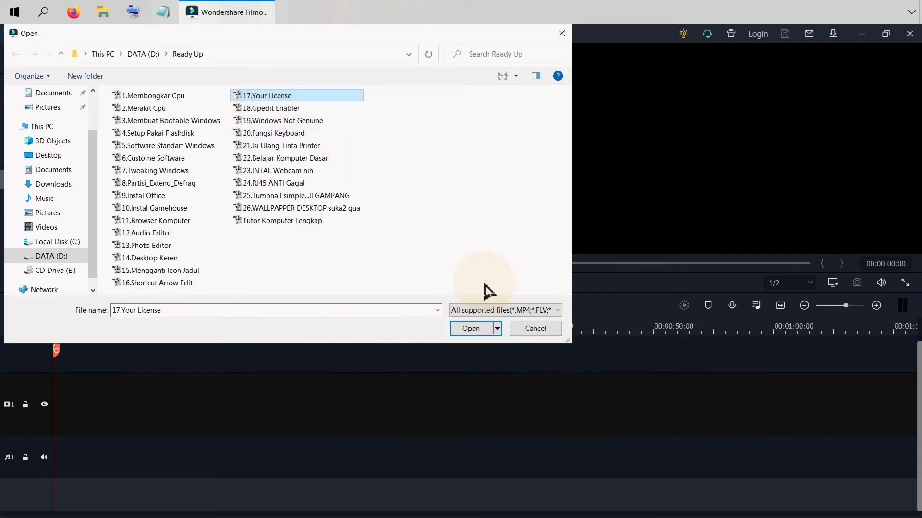
left_click(469, 328)
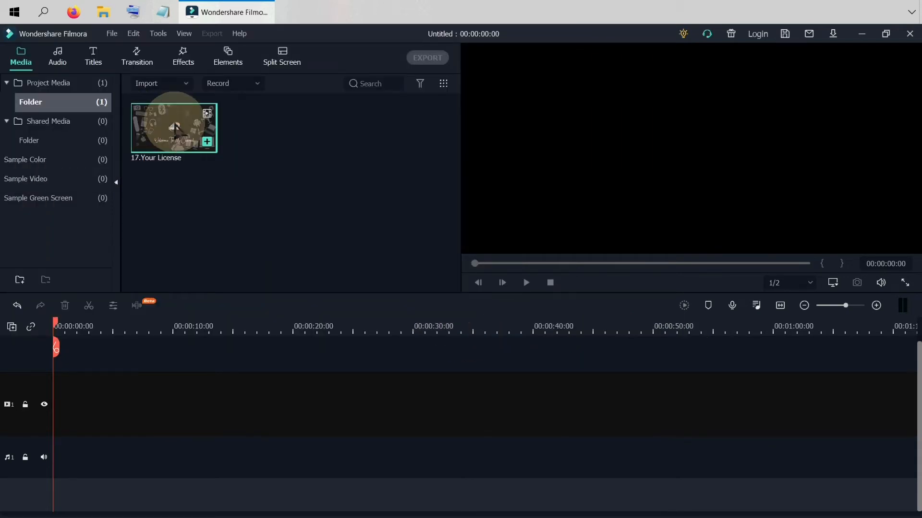
Insert the 17.Your License clip into the timeline, matching the project settings to the media at 1920 x 1080 30fps
right_click(175, 128)
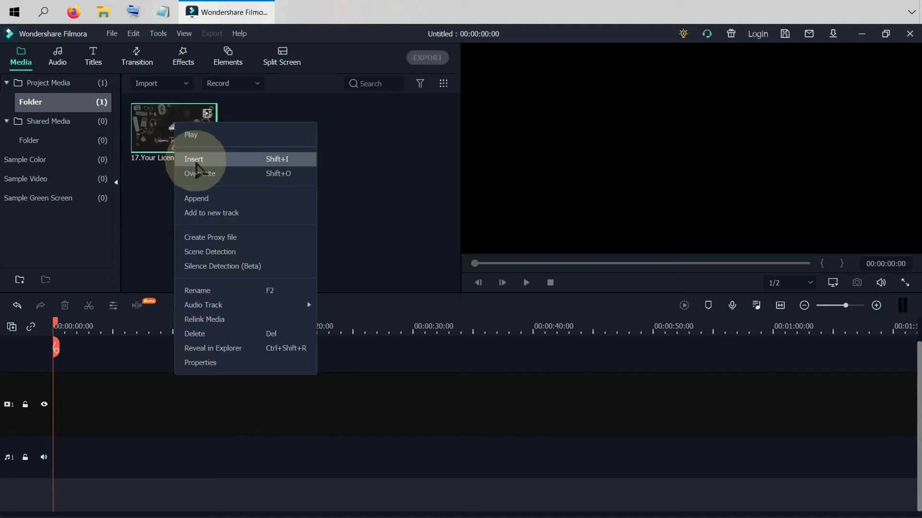
left_click(199, 163)
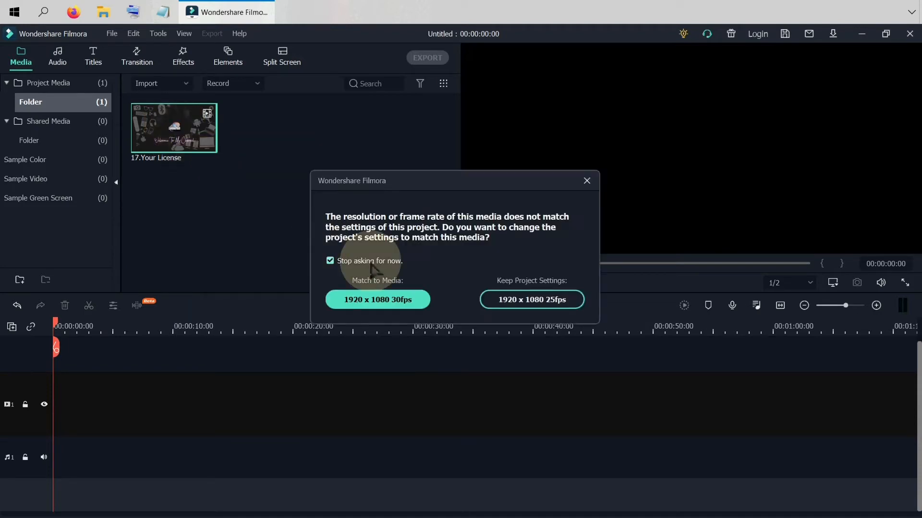
left_click(382, 302)
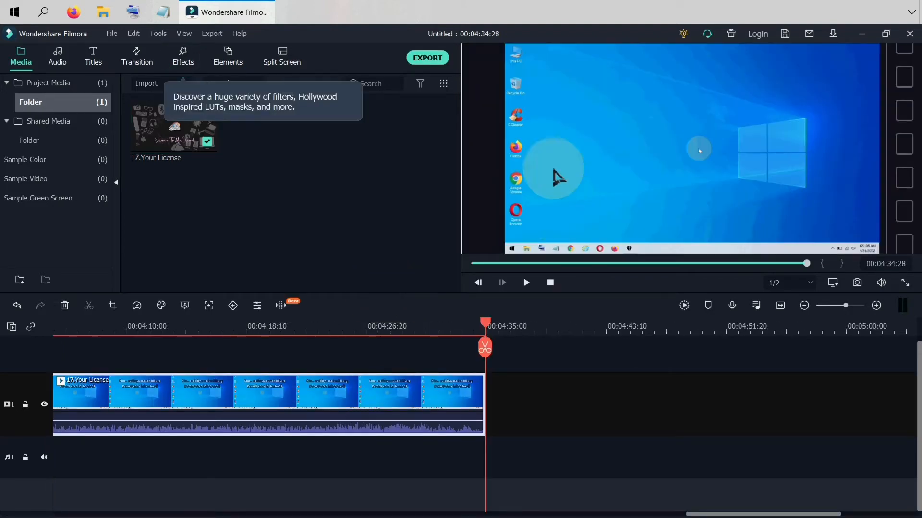
Fit the whole clip in the timeline view and play it from the beginning to check its content
left_click_drag(485, 323, 3, 316)
left_click_drag(845, 306, 819, 305)
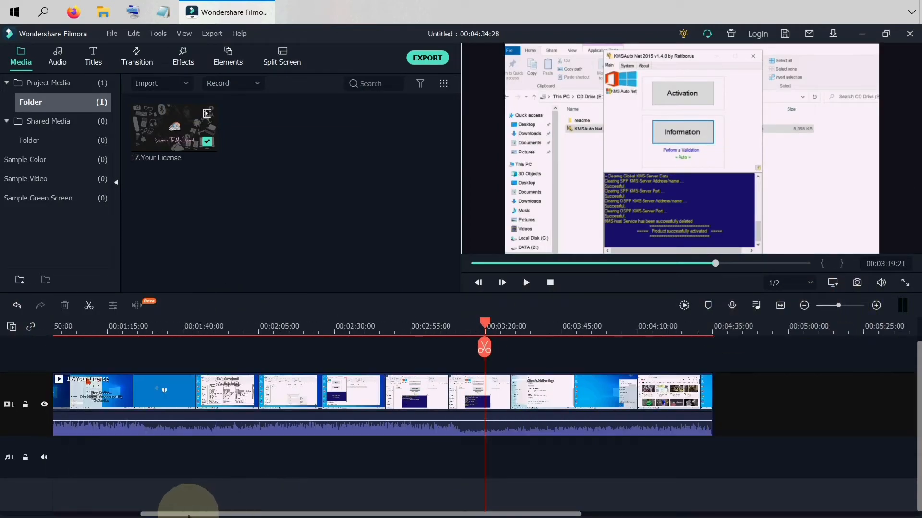
left_click_drag(484, 327, 14, 325)
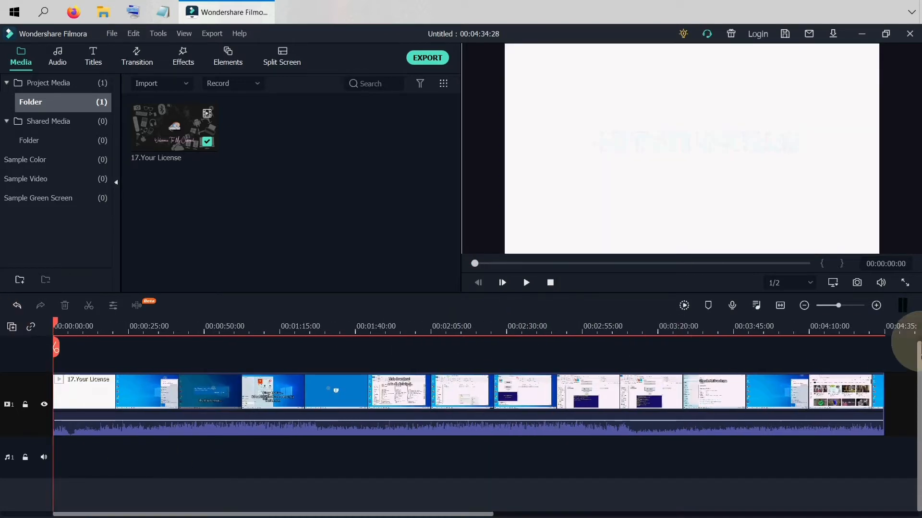
left_click_drag(838, 306, 836, 305)
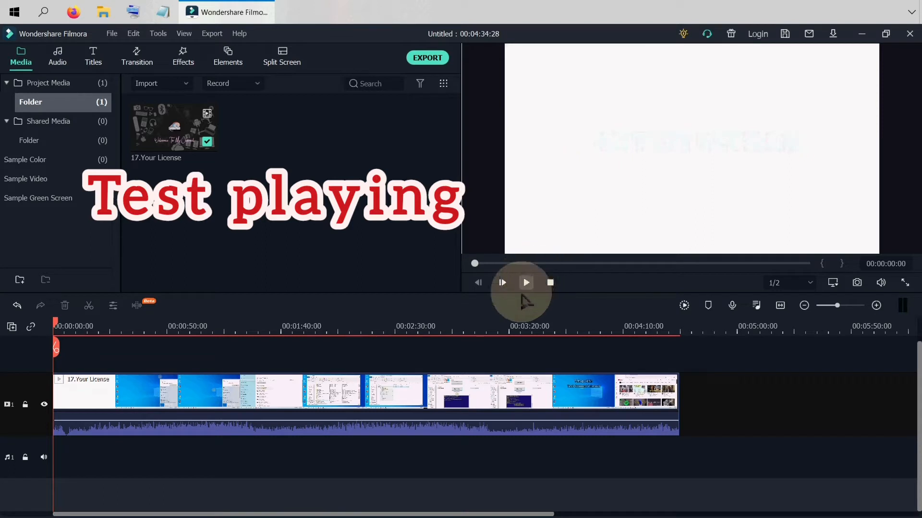
left_click(525, 291)
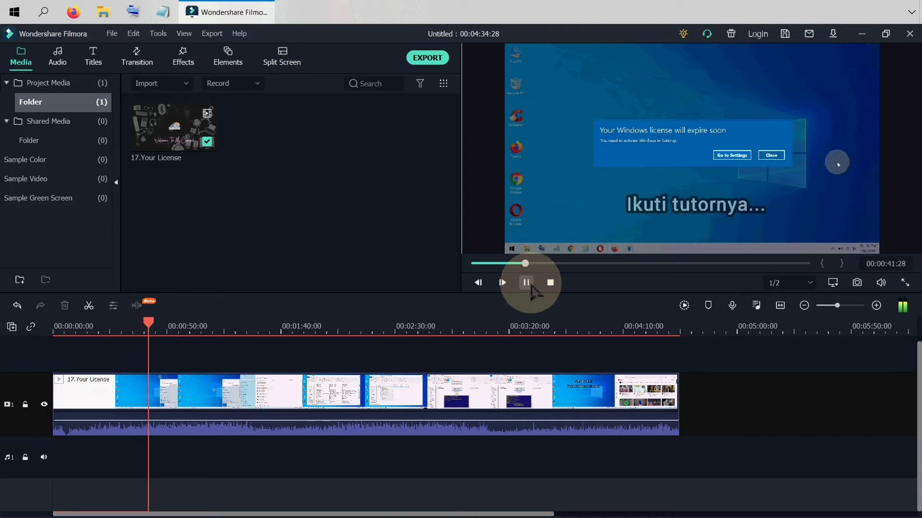
left_click(530, 284)
Find the cut point by scrubbing and playing the footage, and split the clip at 00:00:56:08
left_click_drag(148, 320, 179, 329)
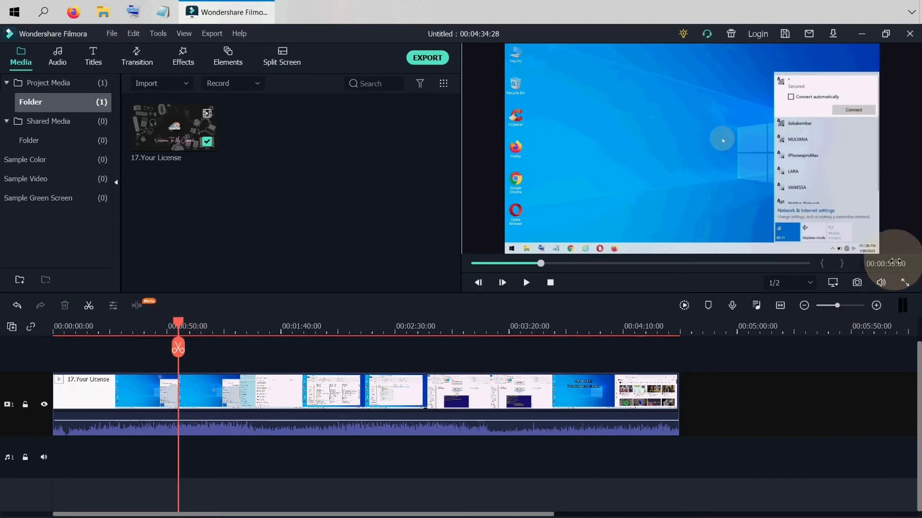
left_click(526, 284)
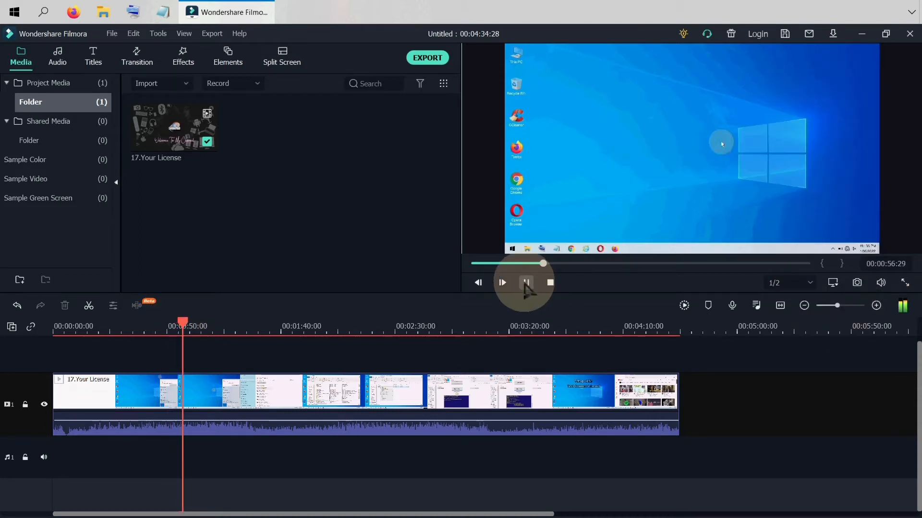
left_click(526, 283)
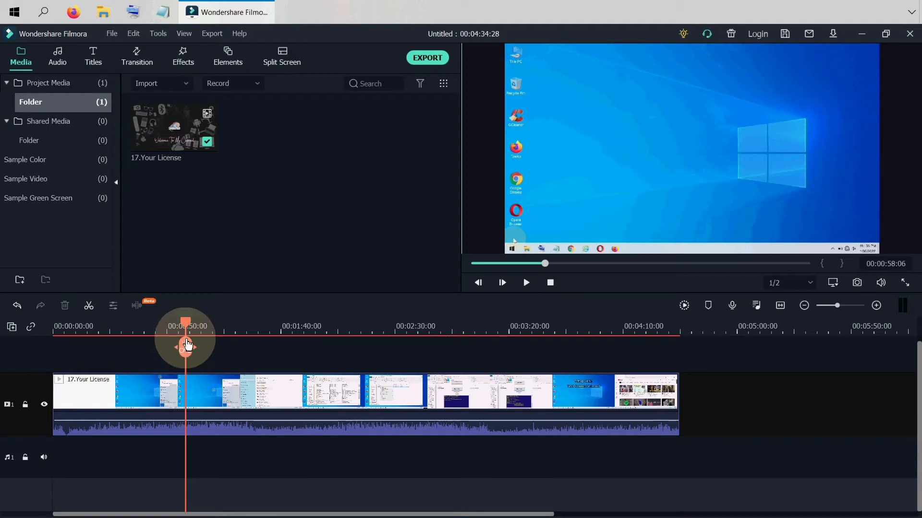
left_click_drag(187, 346, 165, 336)
left_click(526, 283)
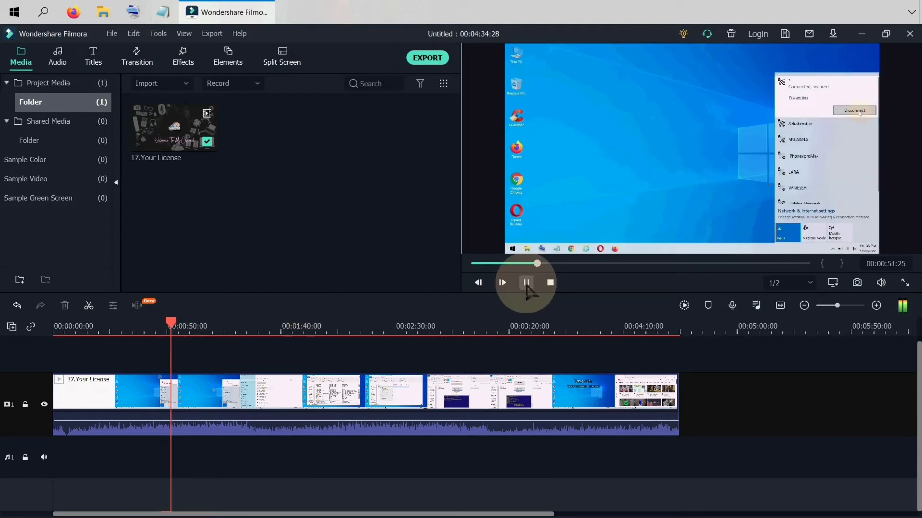
left_click(526, 284)
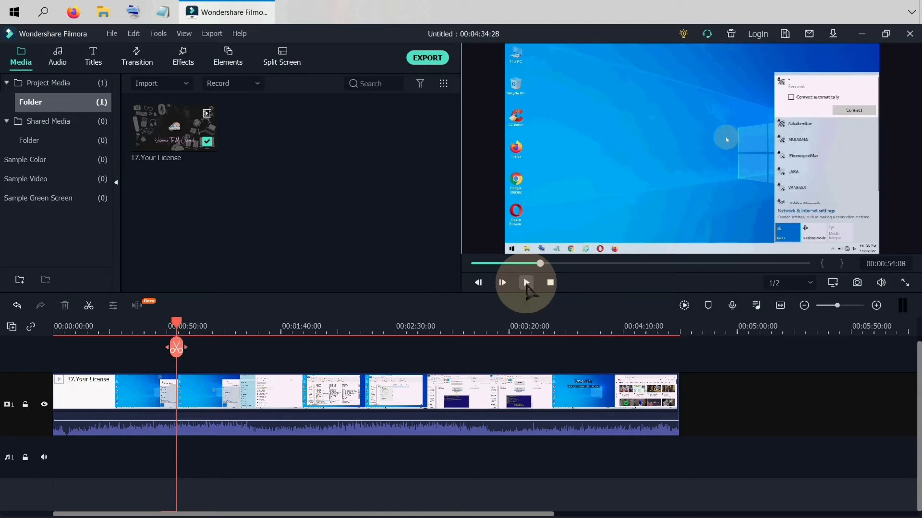
left_click(526, 283)
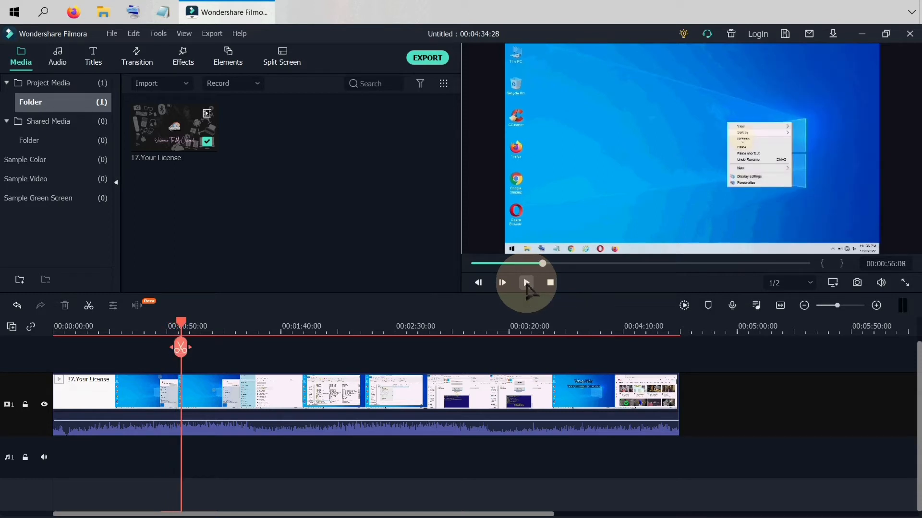
left_click(181, 348)
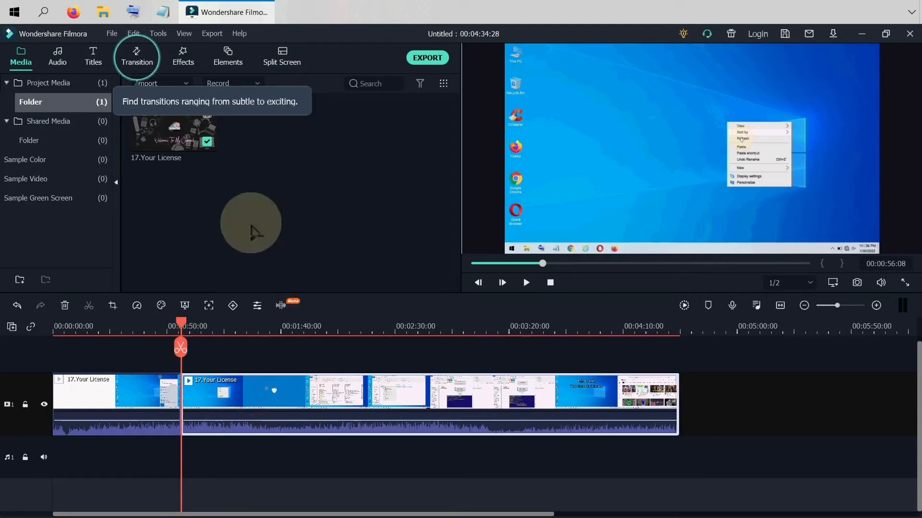
Open the On-Screen Keyboard and use it to delete the clip segment after the split
left_click(133, 12)
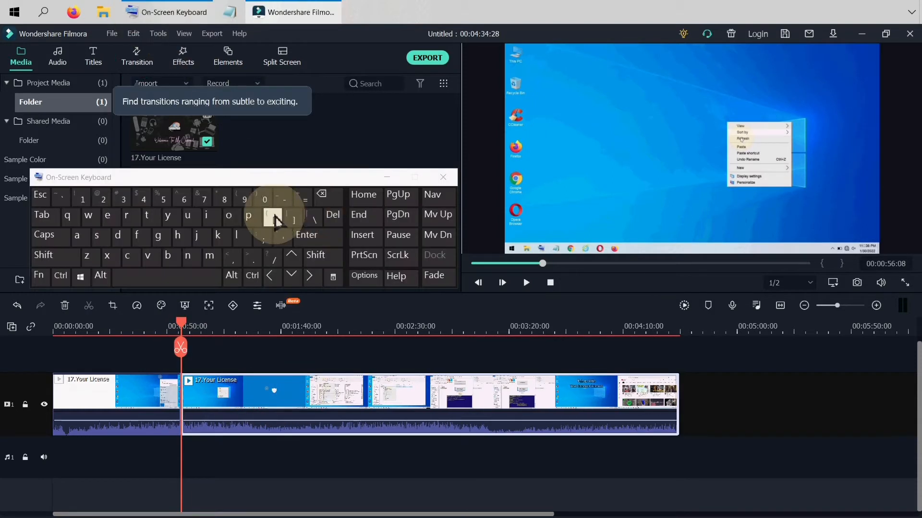
left_click(262, 397)
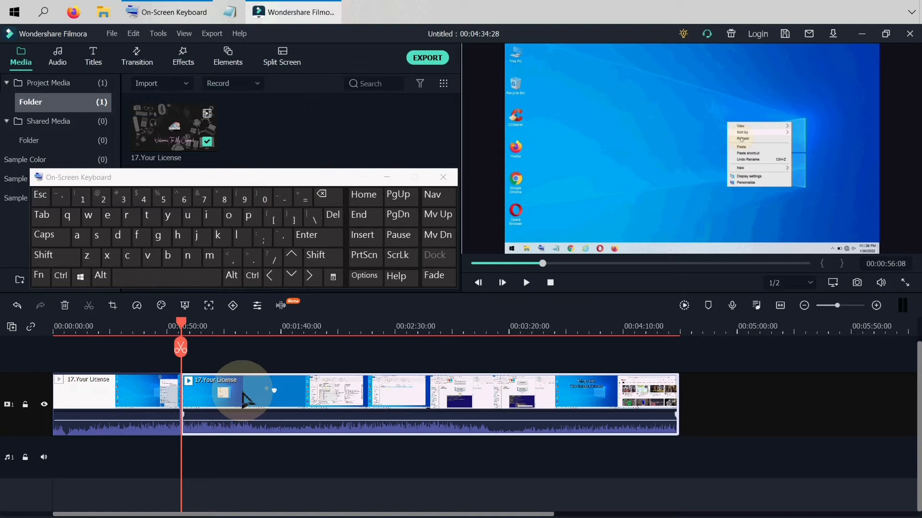
left_click(333, 216)
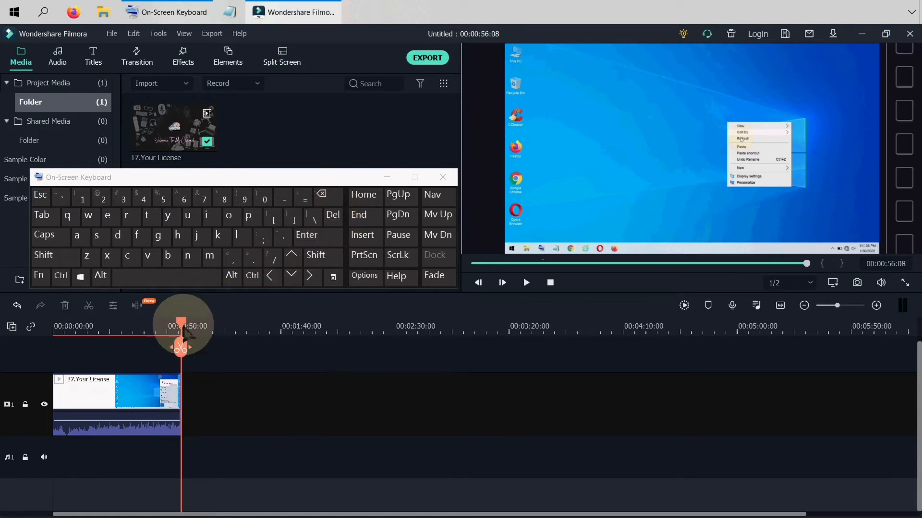
Play the remaining segment from start to end, return the playhead to the beginning, and minimize the On-Screen Keyboard
left_click_drag(181, 324, 55, 326)
left_click(526, 282)
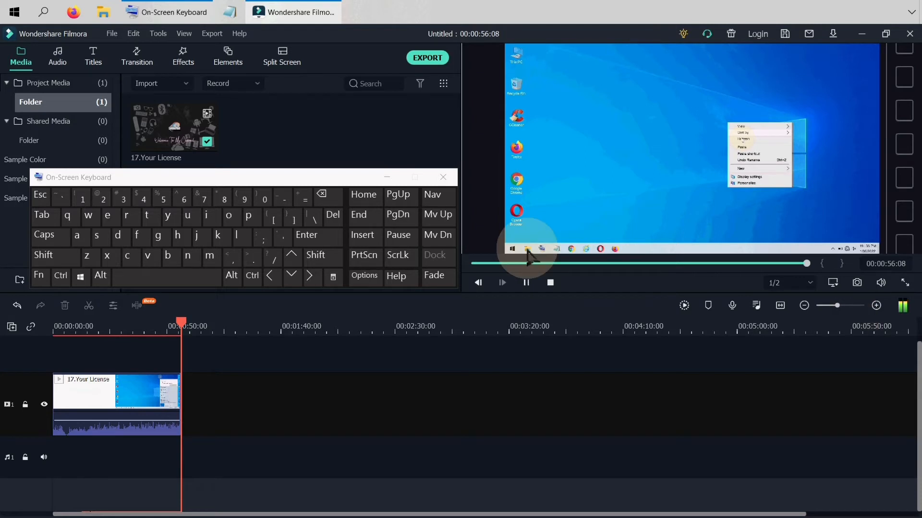
left_click(526, 283)
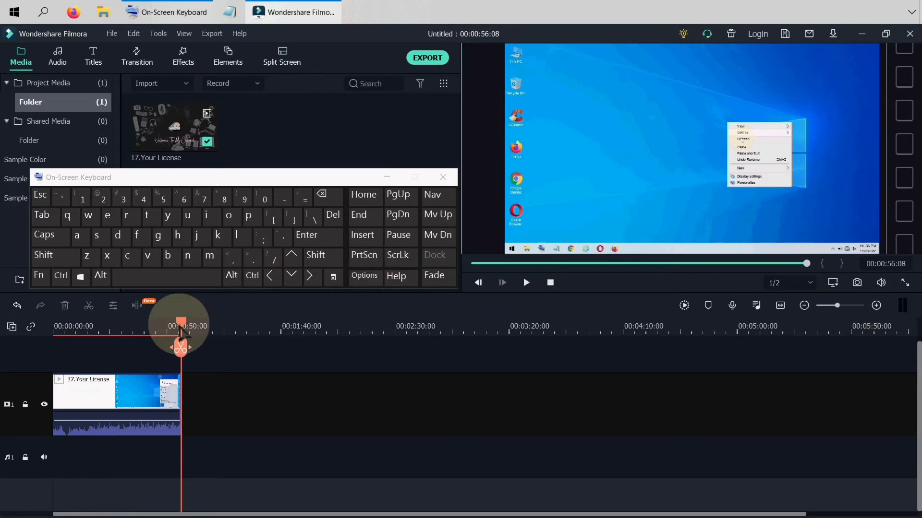
left_click_drag(181, 325, 44, 315)
left_click(387, 177)
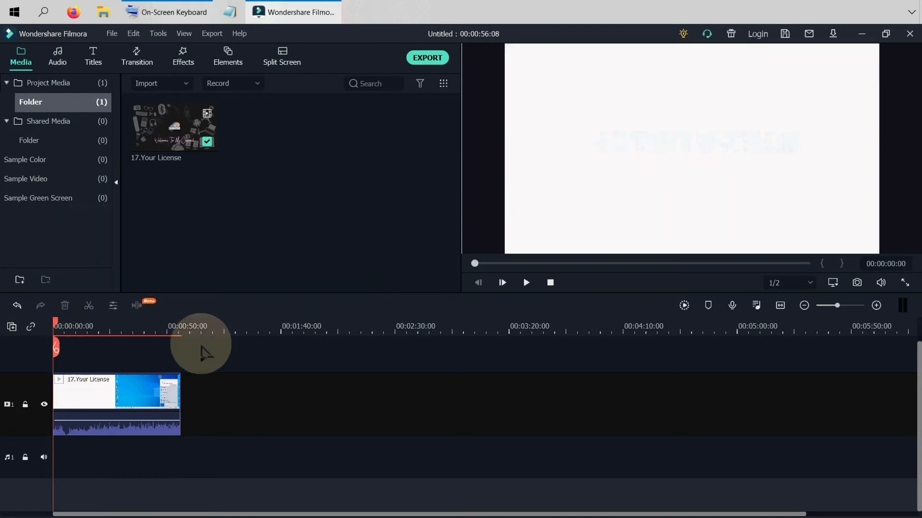
Set the remaining clip's custom speed to 2.00x with the On-Screen Keyboard, and minimize the keyboard
right_click(132, 386)
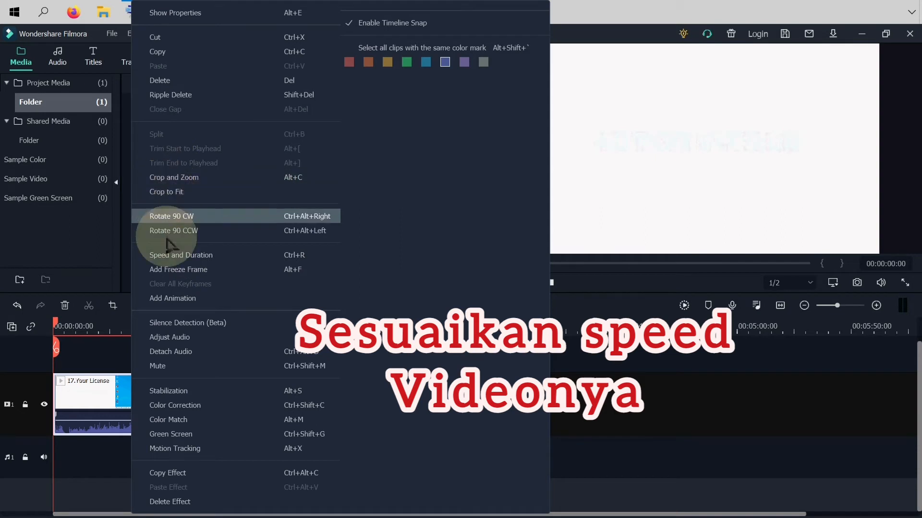
left_click(185, 257)
left_click(547, 199)
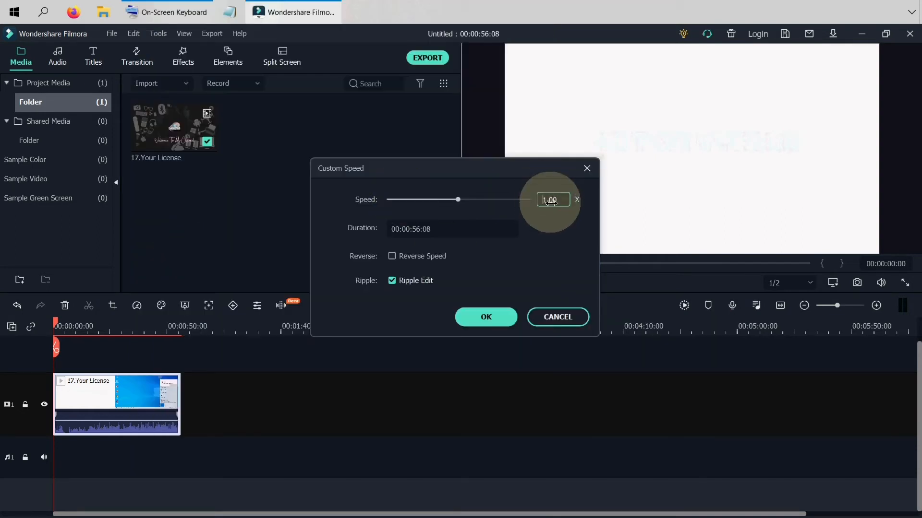
left_click(168, 12)
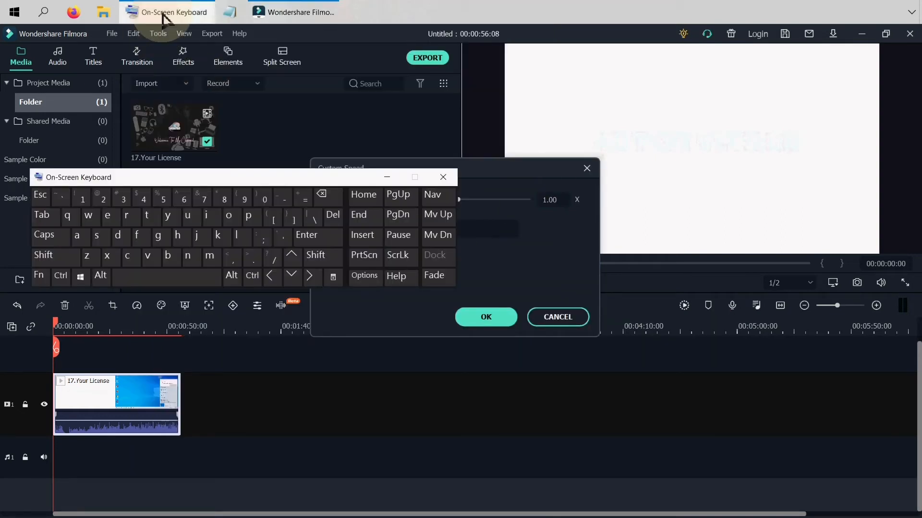
double_click(550, 200)
left_click(252, 258)
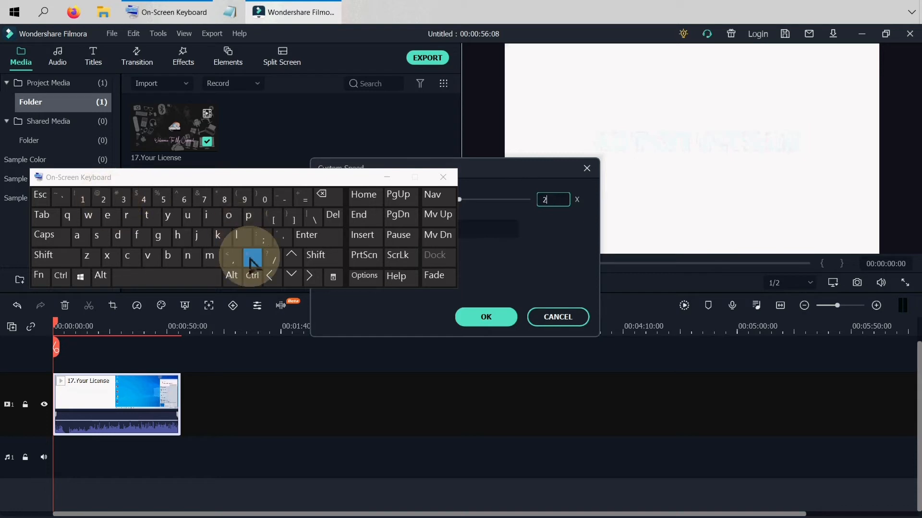
left_click(265, 197)
left_click(264, 197)
left_click(482, 317)
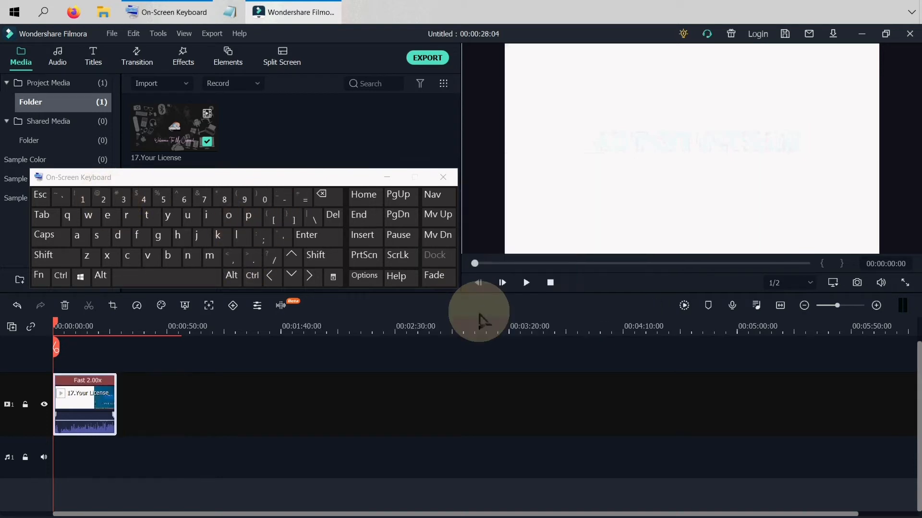
left_click(387, 177)
Play the sped-up clip through to review it, stop playback, and scrub the playhead to about 00:00:26:09
left_click(526, 283)
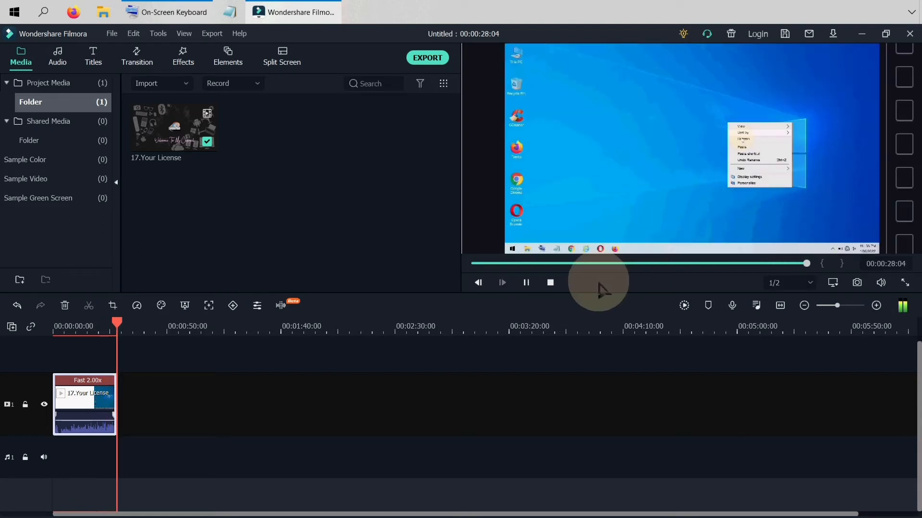
left_click(550, 284)
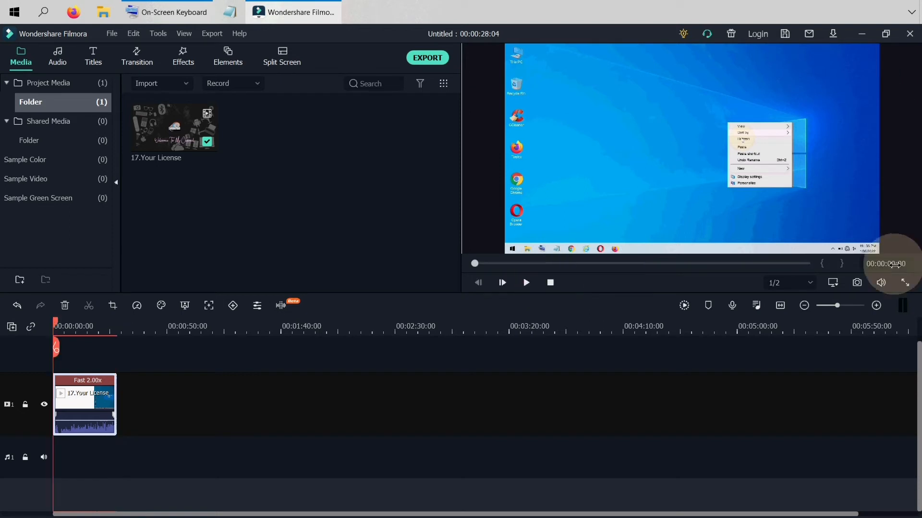
left_click_drag(57, 331, 113, 324)
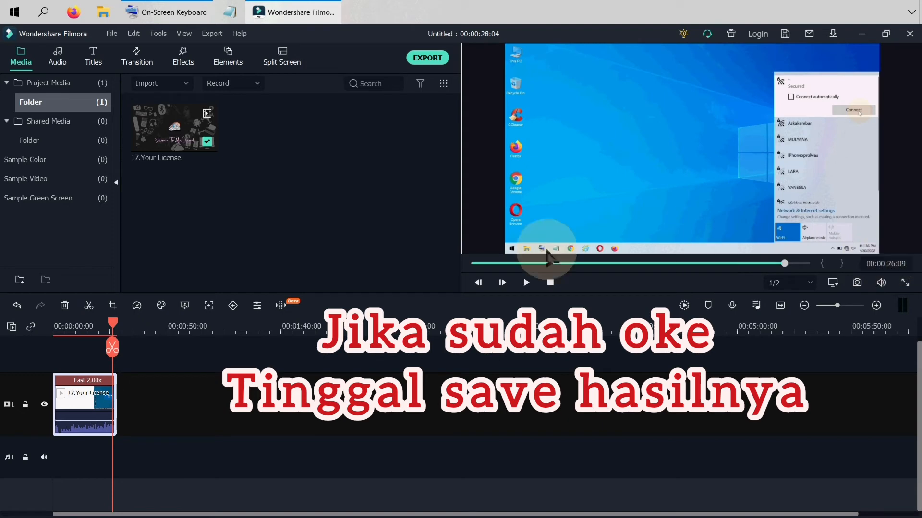
Open the export settings for creating a video, reposition the On-Screen Keyboard clear of the name field, and select the default file name
left_click(211, 36)
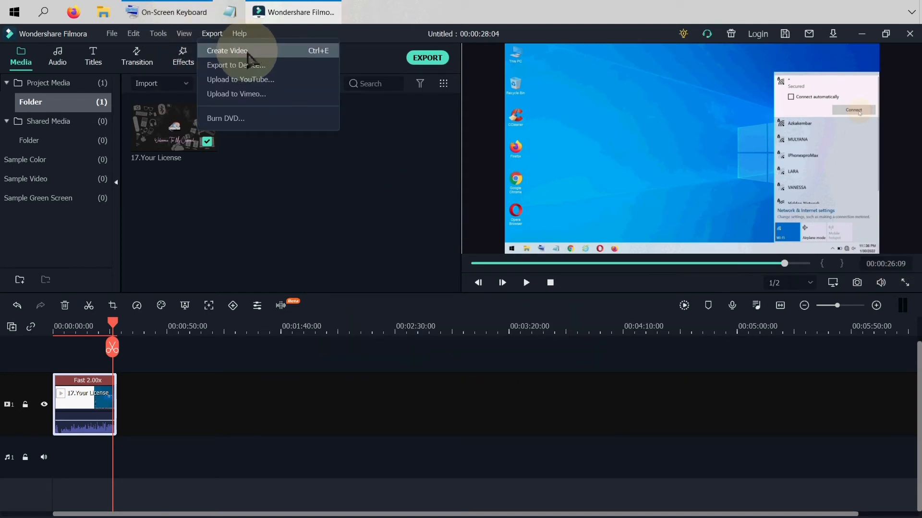
left_click(296, 50)
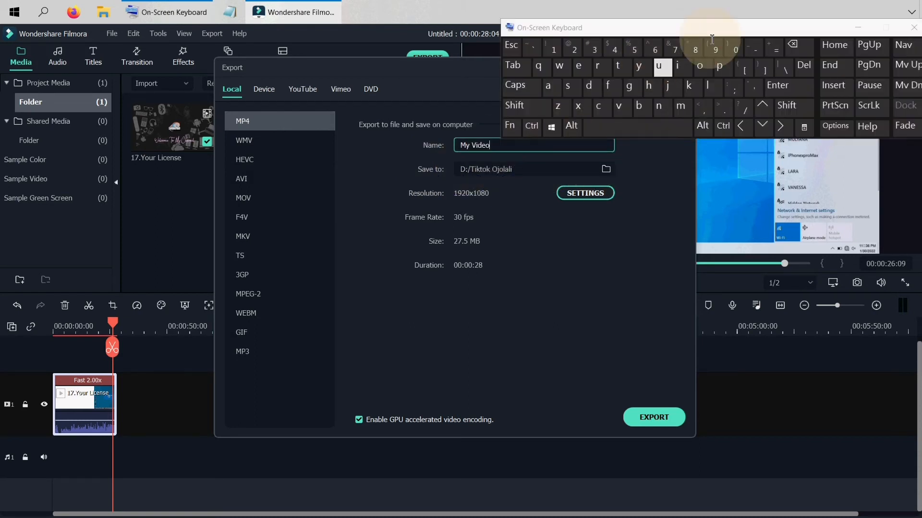
left_click_drag(710, 33, 361, 2)
left_click_drag(508, 144, 351, 126)
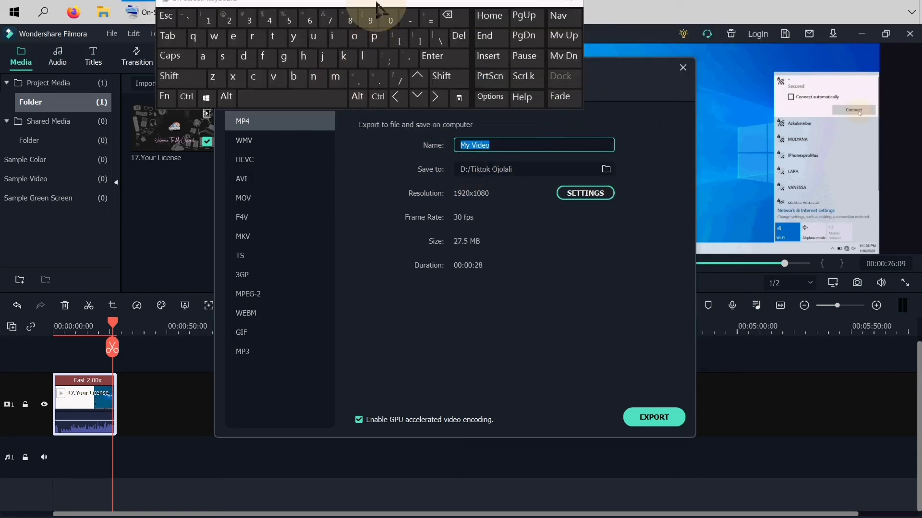
left_click_drag(377, 2, 529, 296)
left_click_drag(495, 145, 435, 145)
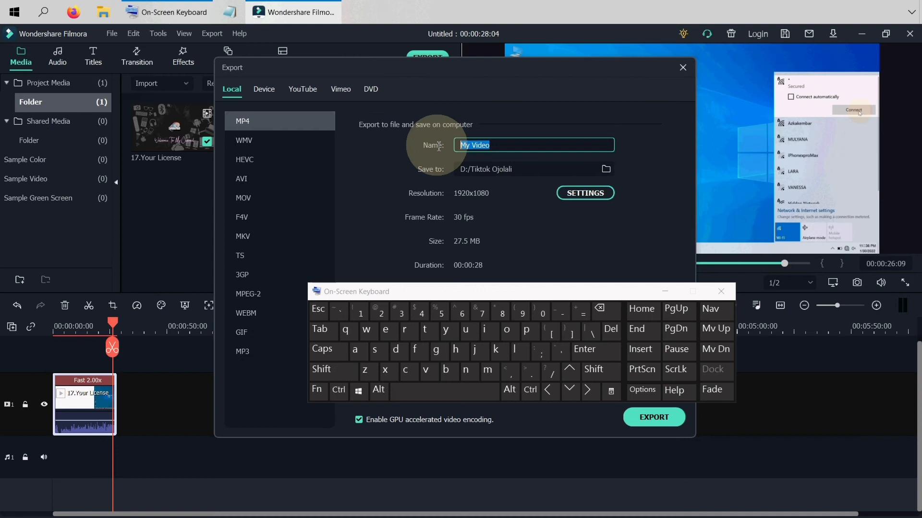
Set the export's save location to the Desktop folder
left_click(605, 169)
left_click(268, 181)
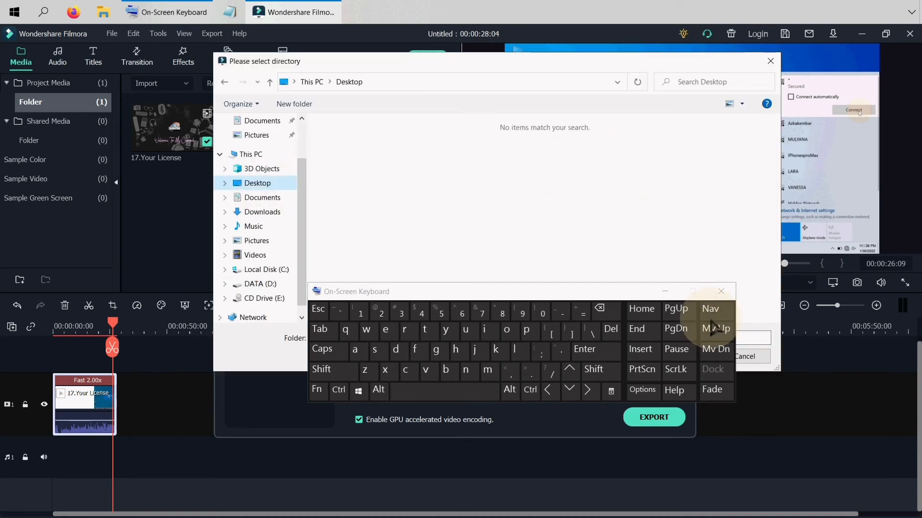
left_click(683, 358)
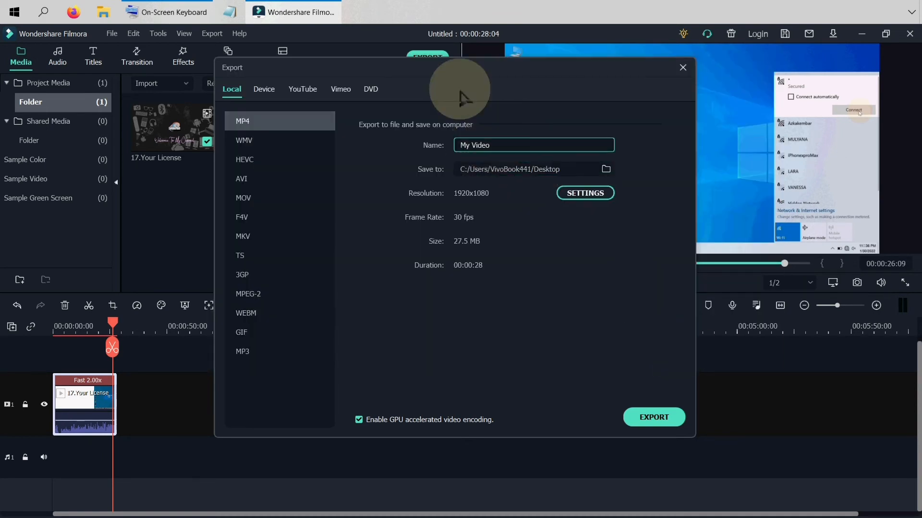
Restore the On-Screen Keyboard, use it to name the exported video Tiktok, and minimize the keyboard
left_click(185, 14)
left_click(500, 145)
left_click(331, 369)
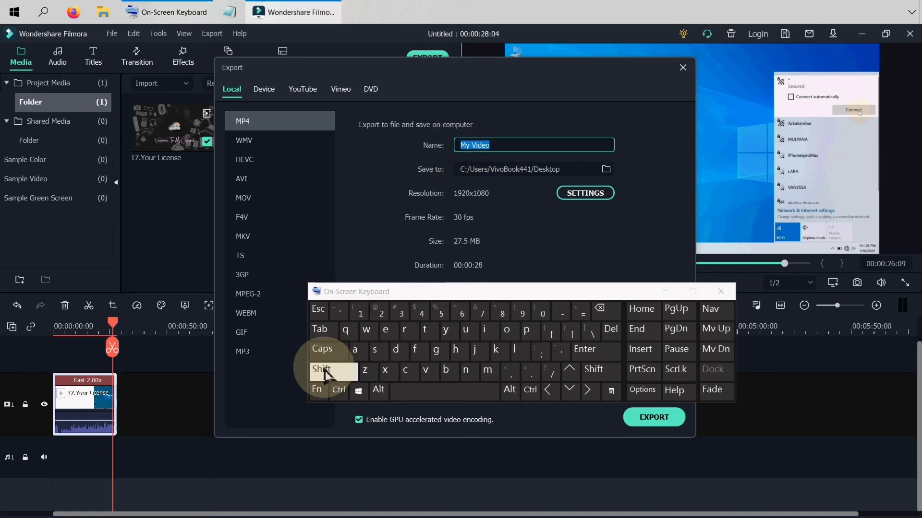
left_click(425, 330)
left_click(485, 336)
left_click(496, 349)
left_click(424, 330)
left_click(506, 329)
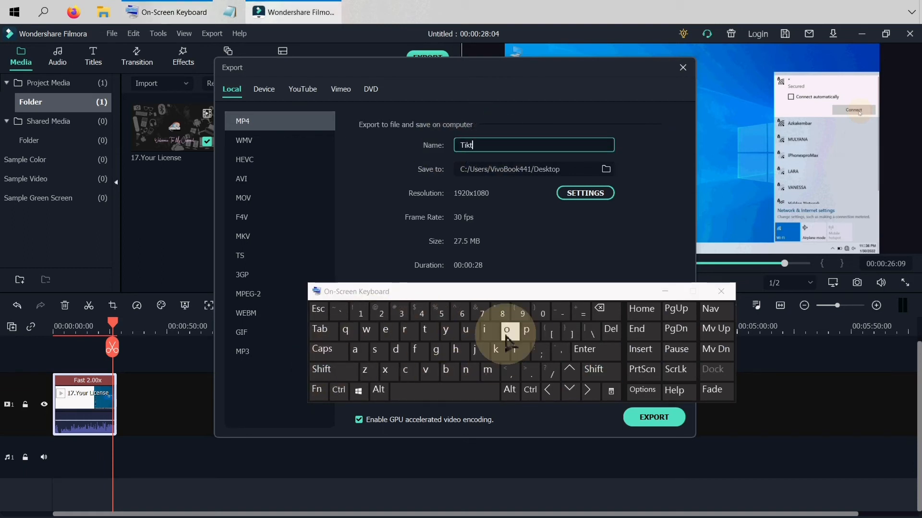
left_click(496, 349)
left_click(665, 292)
Accept the Better quality export settings, keep GPU accelerated video encoding enabled, and export the video as MP4
left_click(584, 193)
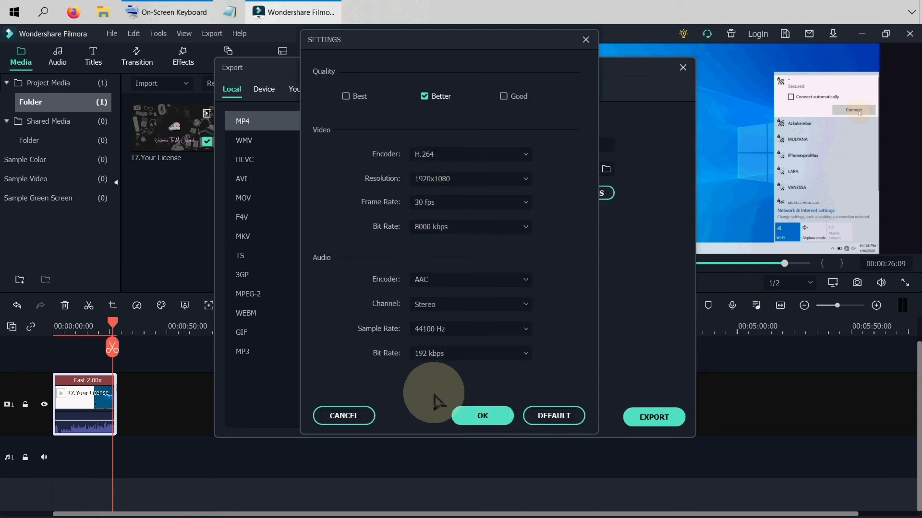
left_click(482, 417)
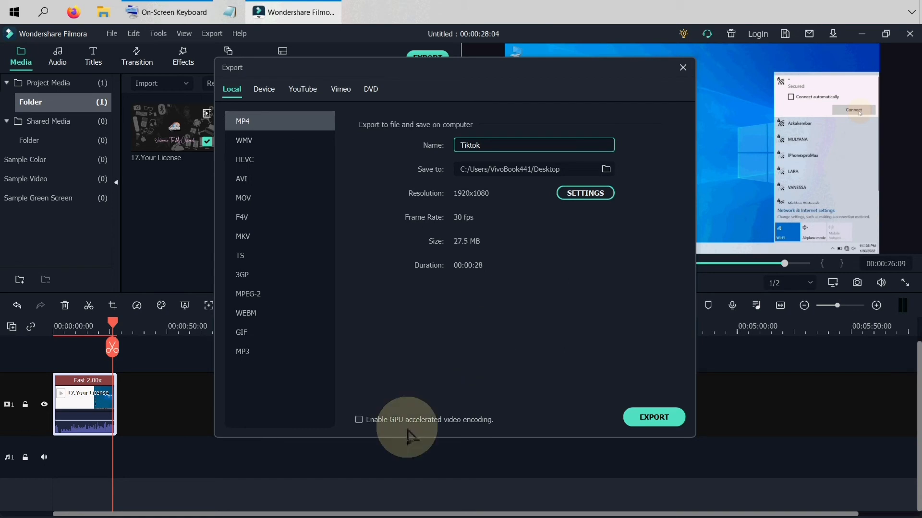
left_click(359, 420)
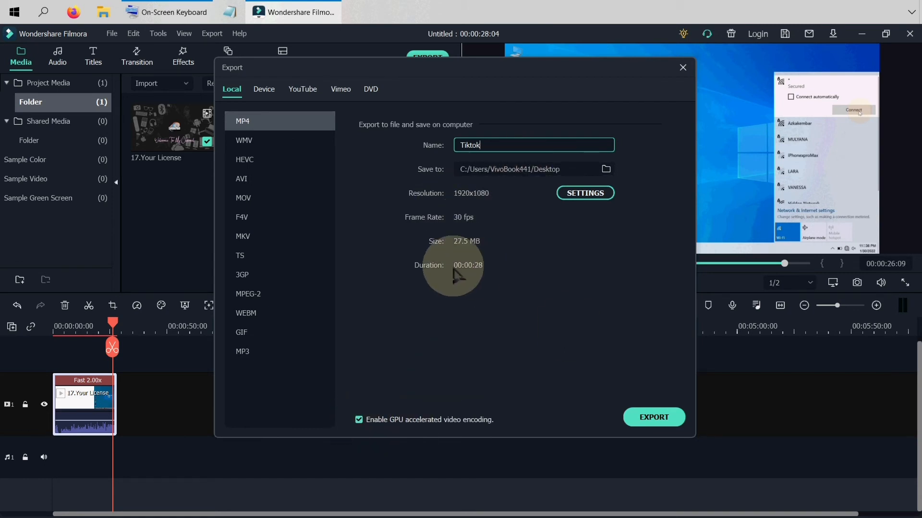
left_click(650, 418)
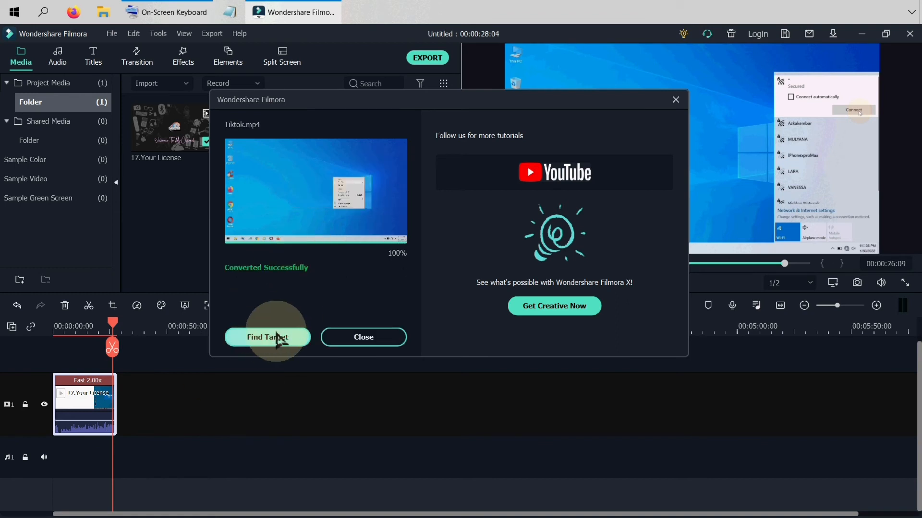
Open the exported file's folder, play the Tiktok video to check it, and close the player
left_click(275, 339)
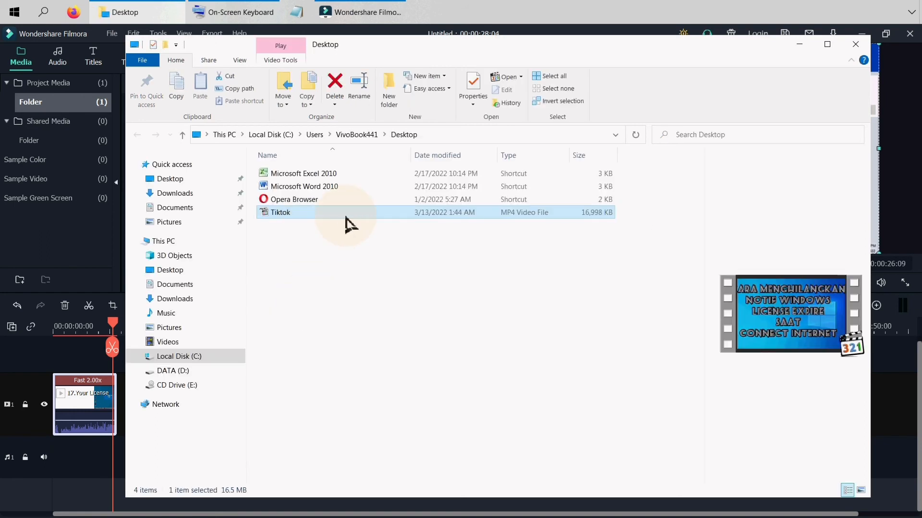
double_click(283, 214)
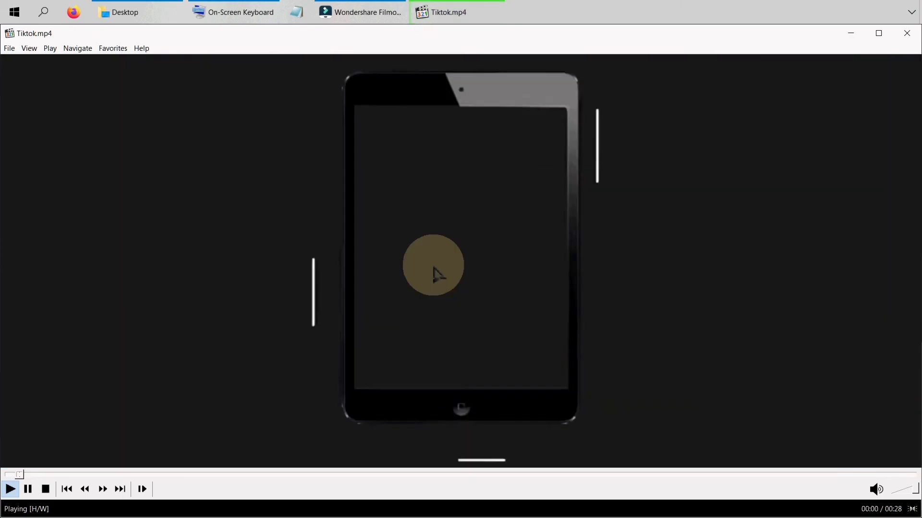
left_click(906, 34)
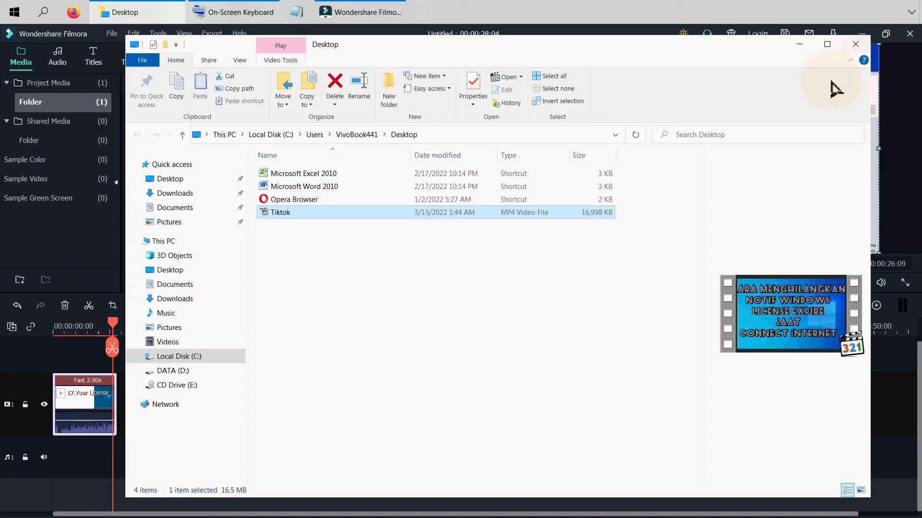
Close the Desktop folder window and exit Filmora without saving the project changes
left_click(856, 45)
left_click(909, 34)
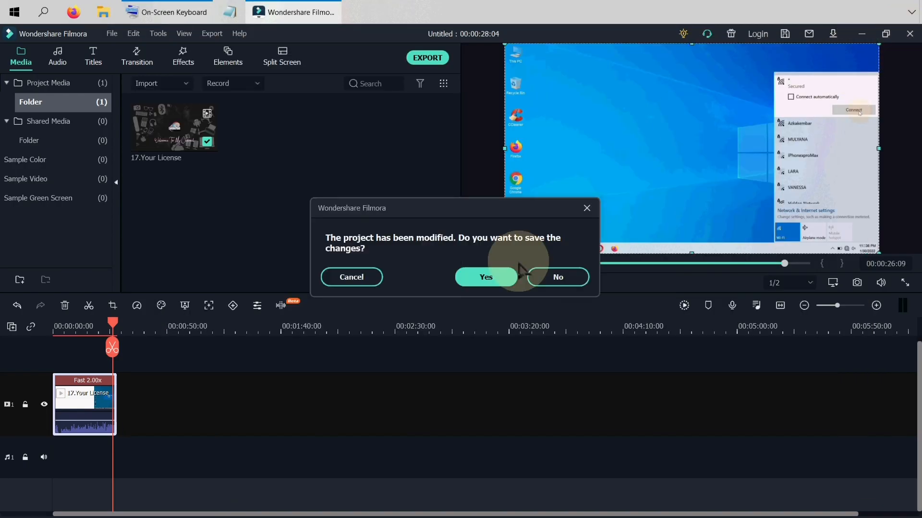
left_click(556, 277)
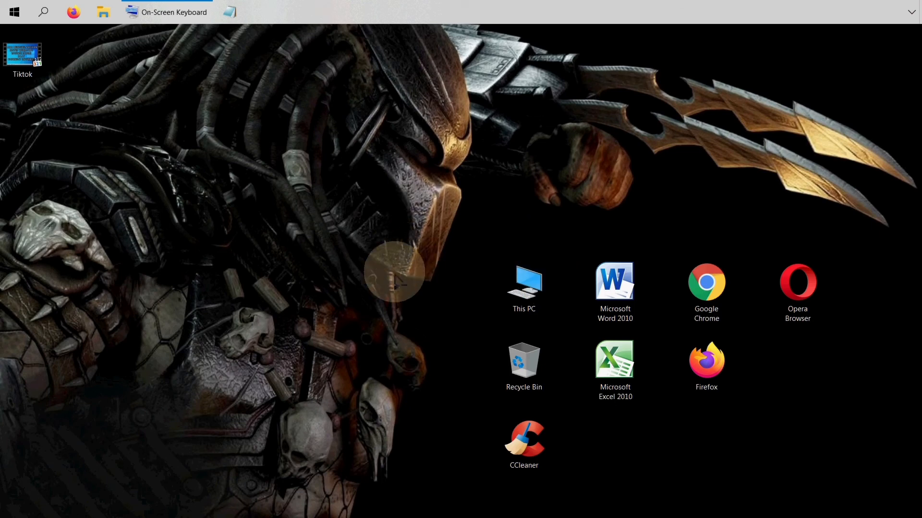